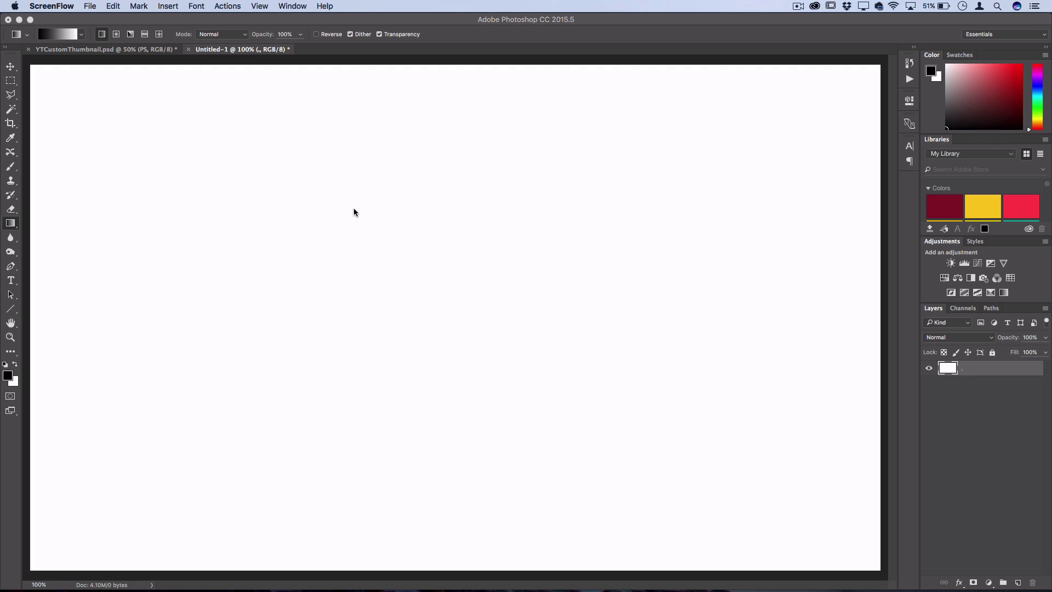
Add a new empty Layer 1 above the background.
click(6, 366)
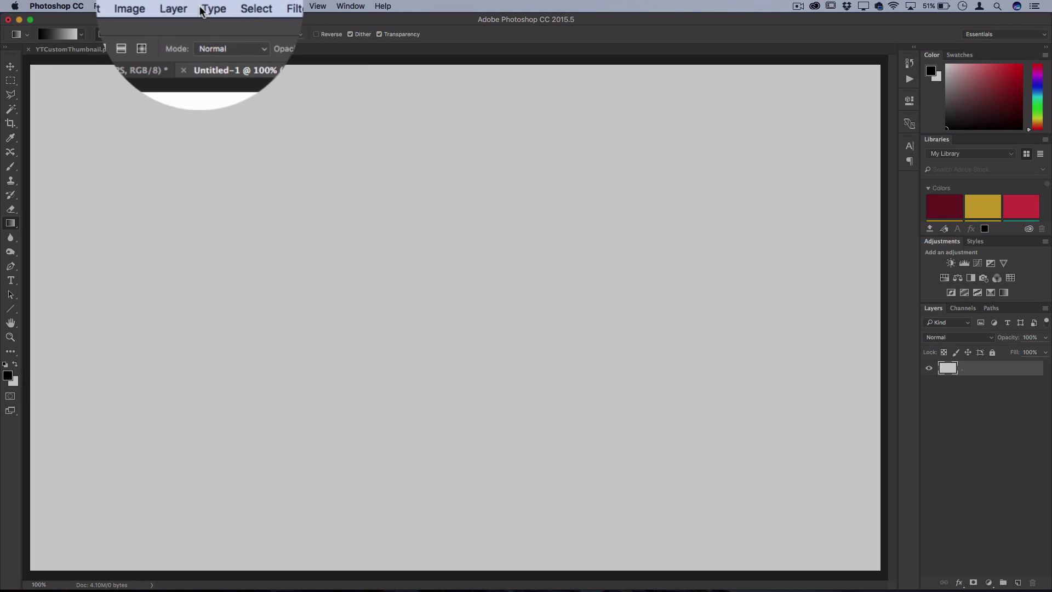
click(181, 6)
mouse_move(208, 25)
click(318, 23)
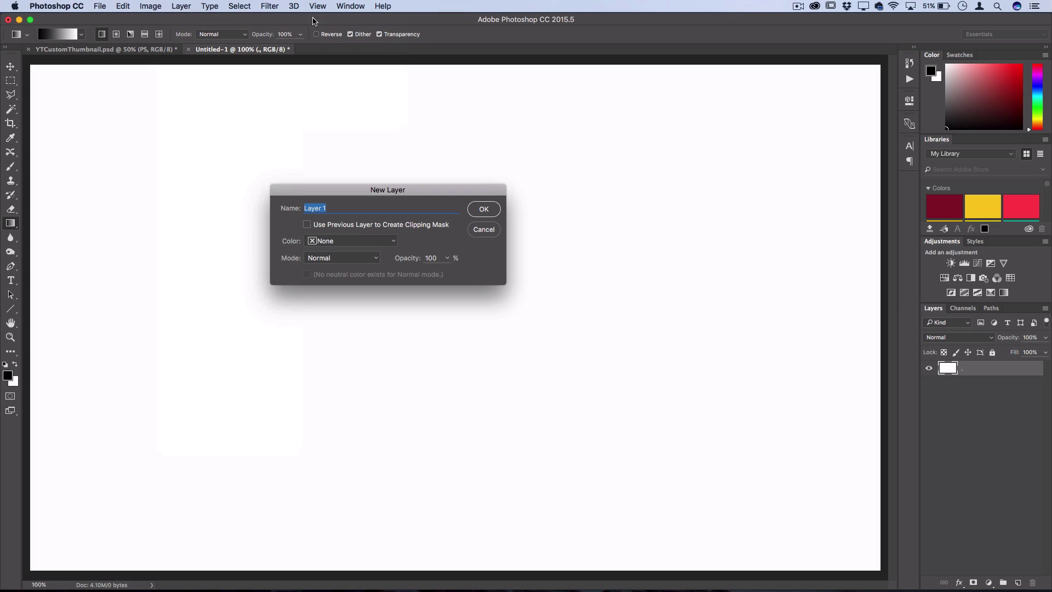
key(Return)
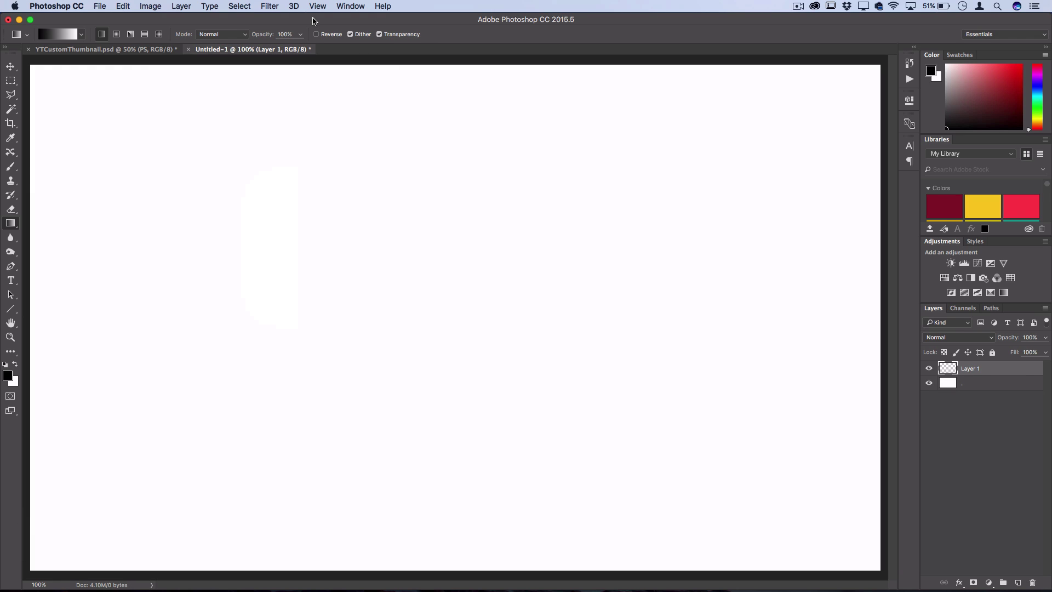
Fill Layer 1 with black-and-white Render Clouds.
click(271, 6)
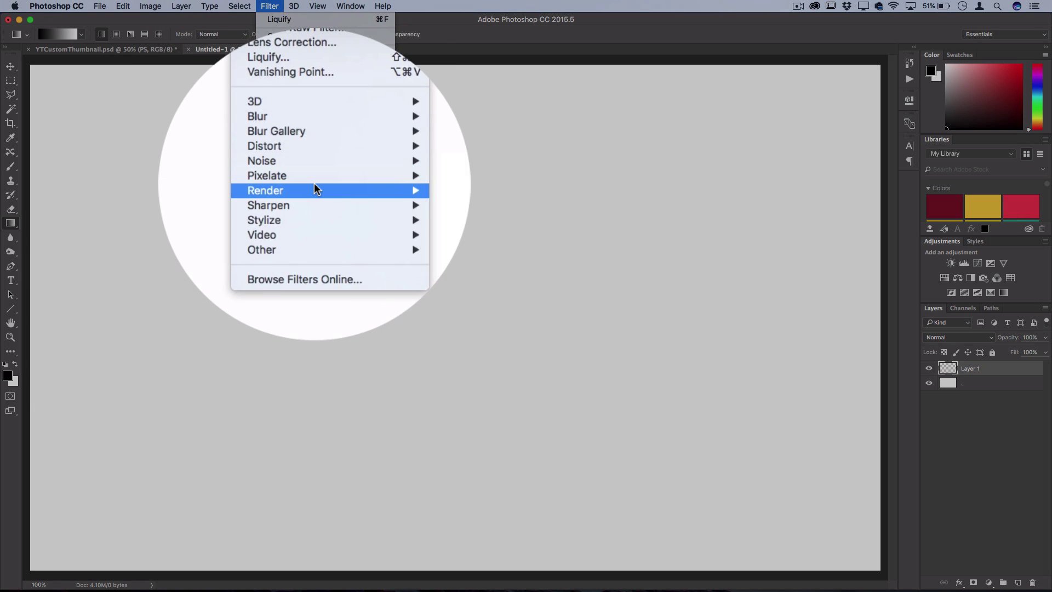
mouse_move(314, 189)
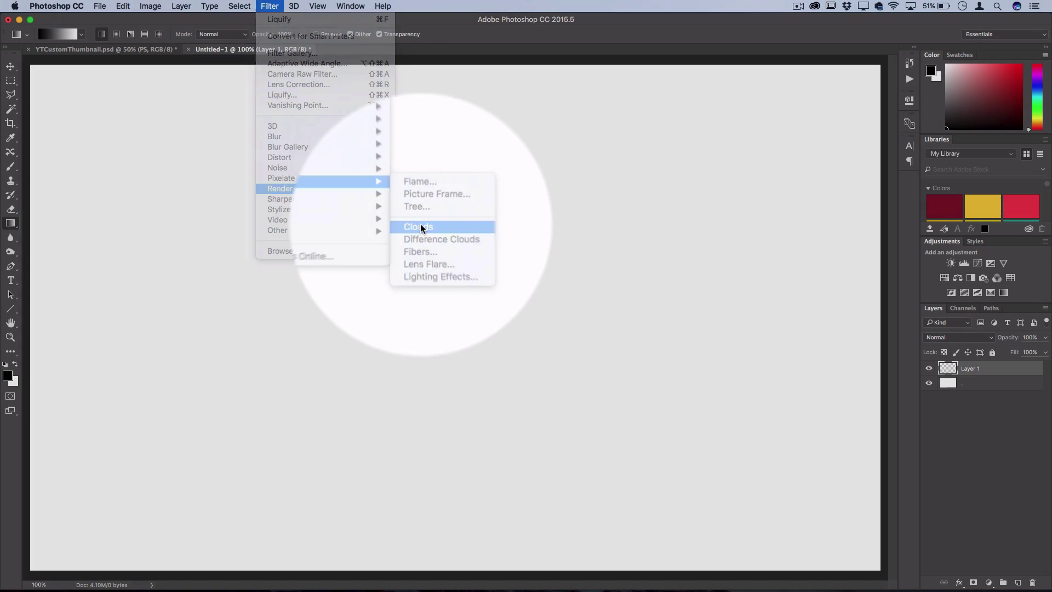
click(420, 224)
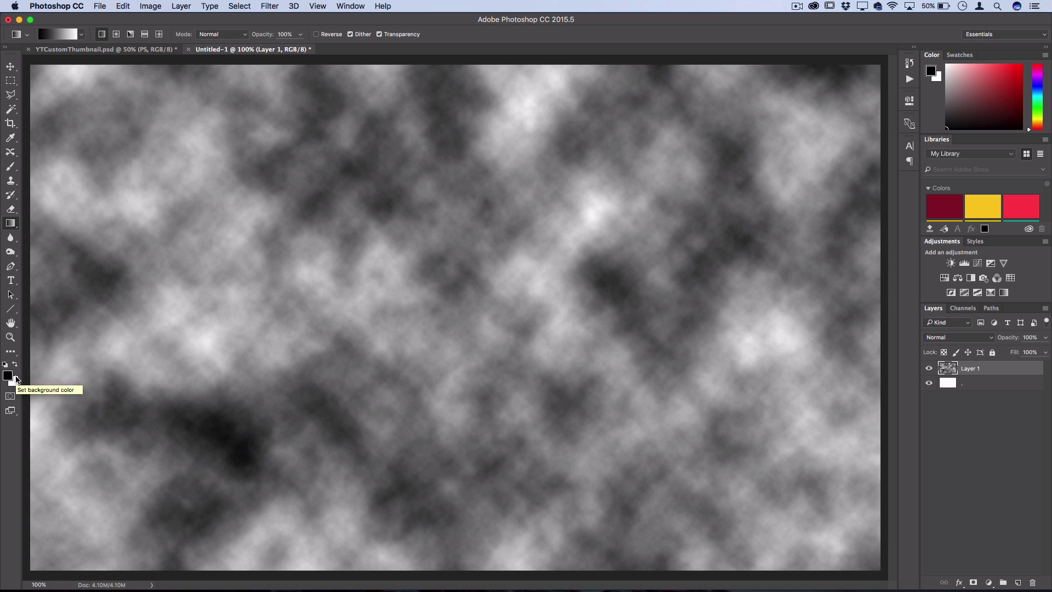
In Liquify, set the brush size to 378 and warp the clouds into swirling bands.
click(268, 4)
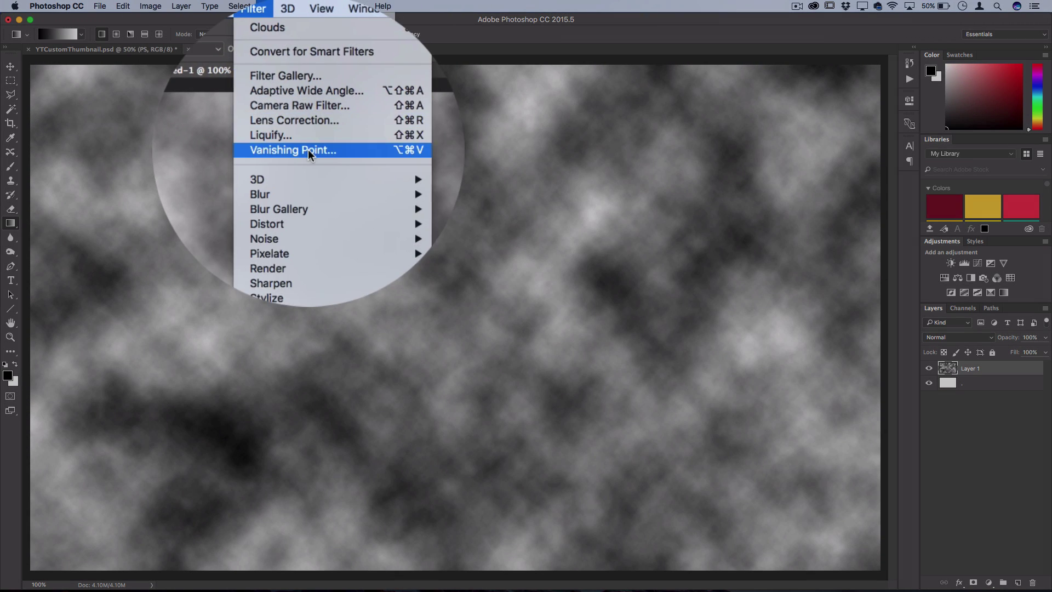
click(306, 96)
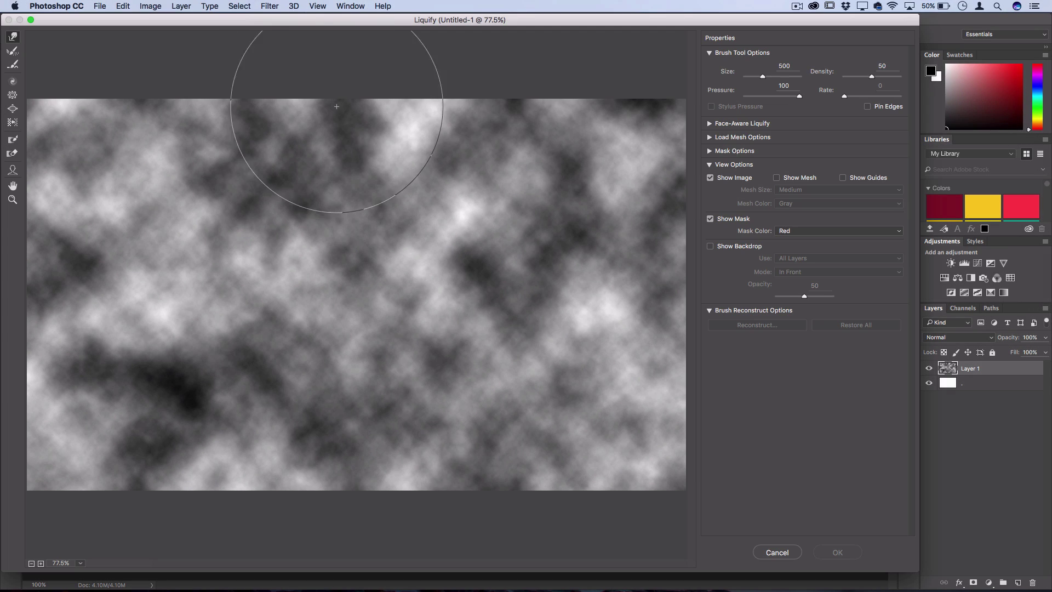
key(bracketleft)
key(bracketleft)
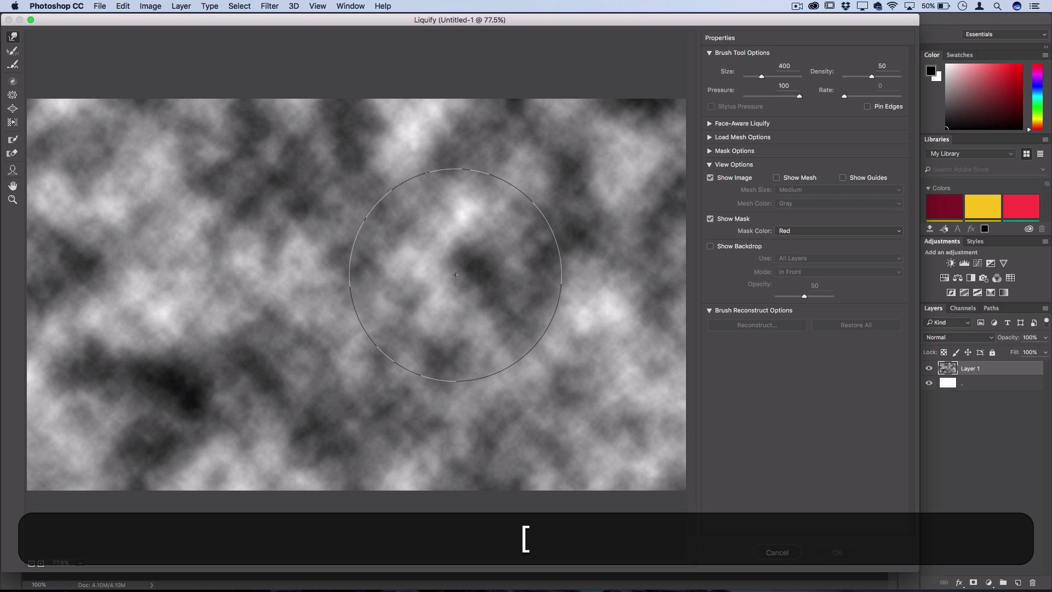
key(bracketright)
key(bracketright)
key(bracketleft)
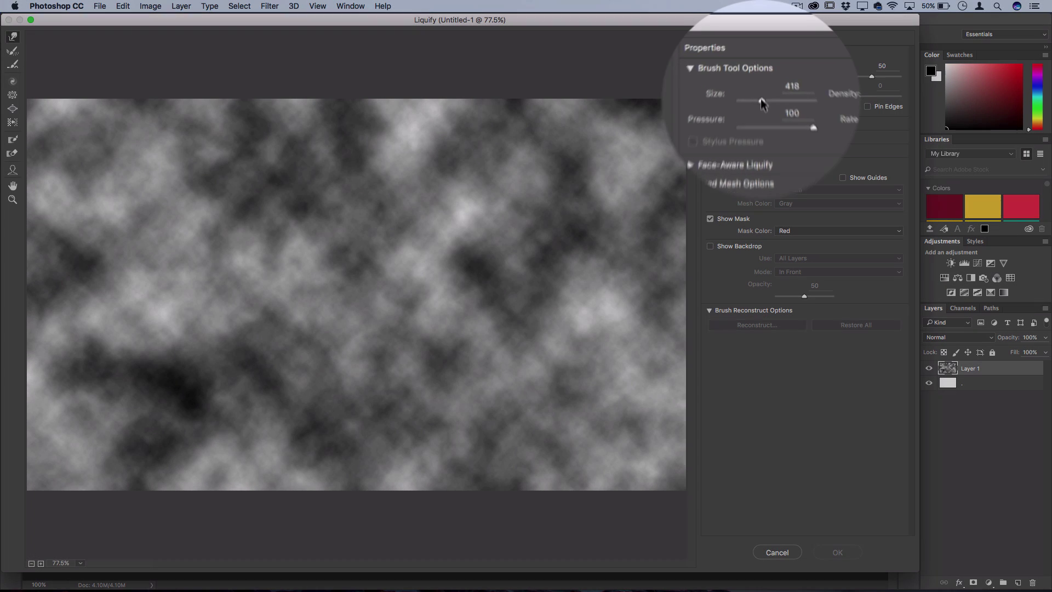
drag(761, 81, 761, 80)
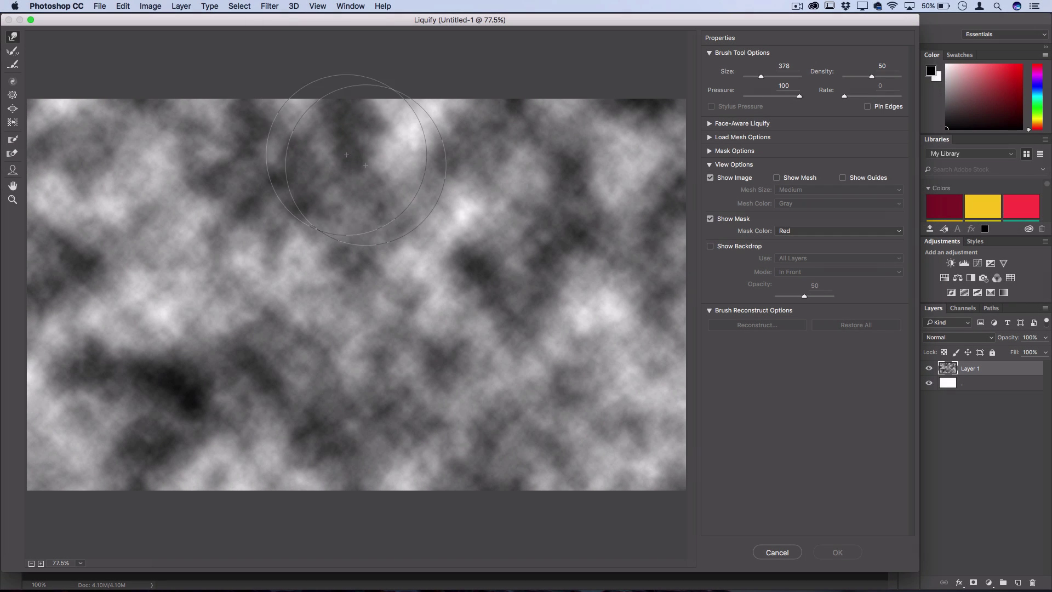
mouse_move(403, 182)
mouse_down()
mouse_move(521, 96)
mouse_move(658, 176)
mouse_move(634, 59)
mouse_move(643, 289)
mouse_move(548, 83)
mouse_move(576, 117)
mouse_move(603, 191)
mouse_move(548, 394)
mouse_move(614, 427)
mouse_move(548, 449)
mouse_move(647, 416)
mouse_up()
mouse_move(351, 438)
mouse_down()
mouse_move(471, 389)
mouse_move(552, 378)
mouse_move(141, 505)
mouse_move(104, 383)
mouse_move(17, 271)
mouse_move(50, 110)
mouse_move(137, 82)
mouse_move(384, 219)
mouse_move(488, 234)
mouse_move(504, 548)
mouse_move(576, 329)
mouse_move(603, 110)
mouse_move(143, 329)
mouse_move(471, 329)
mouse_move(356, 167)
mouse_move(511, 282)
mouse_move(406, 323)
mouse_move(336, 271)
mouse_move(329, 84)
mouse_move(324, 181)
mouse_move(329, 60)
mouse_move(350, 164)
mouse_move(387, 175)
mouse_move(406, 107)
mouse_move(400, 197)
mouse_move(371, 193)
mouse_move(608, 176)
mouse_move(635, 131)
mouse_move(613, 181)
mouse_up()
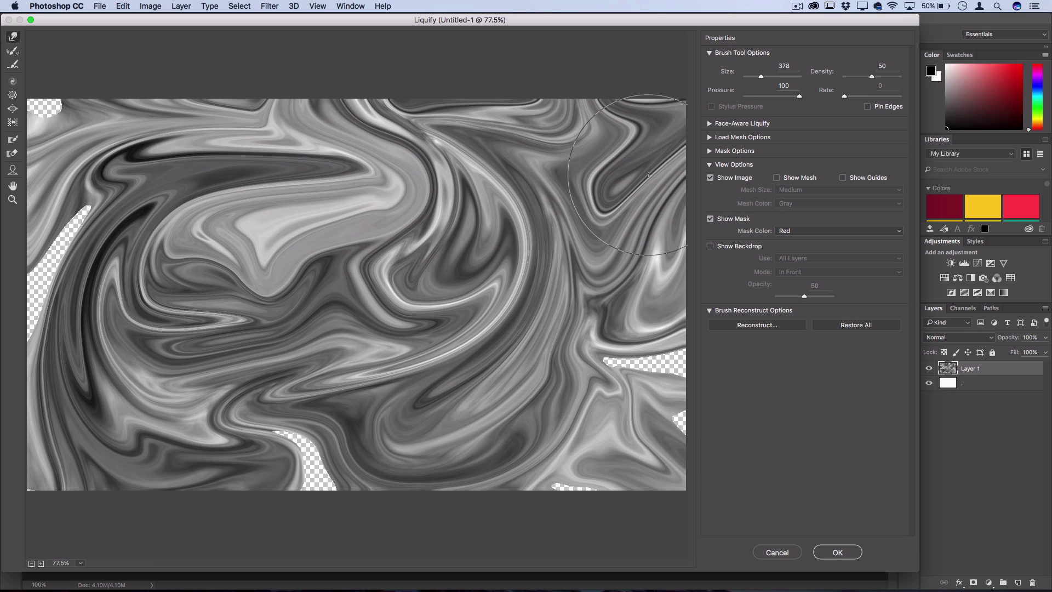
Warp swirls over the transparent patches, then apply Reconstruct with amount 87.
mouse_move(564, 384)
mouse_down()
mouse_move(643, 398)
mouse_move(601, 406)
mouse_move(589, 516)
mouse_move(326, 429)
mouse_move(308, 515)
mouse_move(276, 426)
mouse_move(237, 459)
mouse_move(179, 238)
mouse_move(153, 192)
mouse_move(44, 286)
mouse_move(2, 343)
mouse_move(68, 178)
mouse_move(60, 66)
mouse_up()
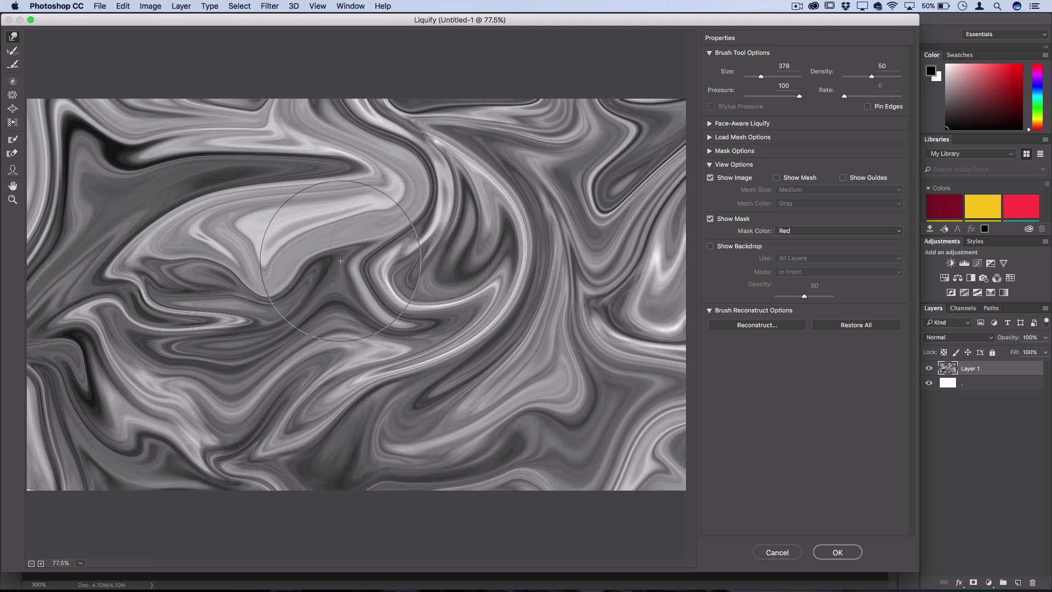
drag(424, 262, 530, 342)
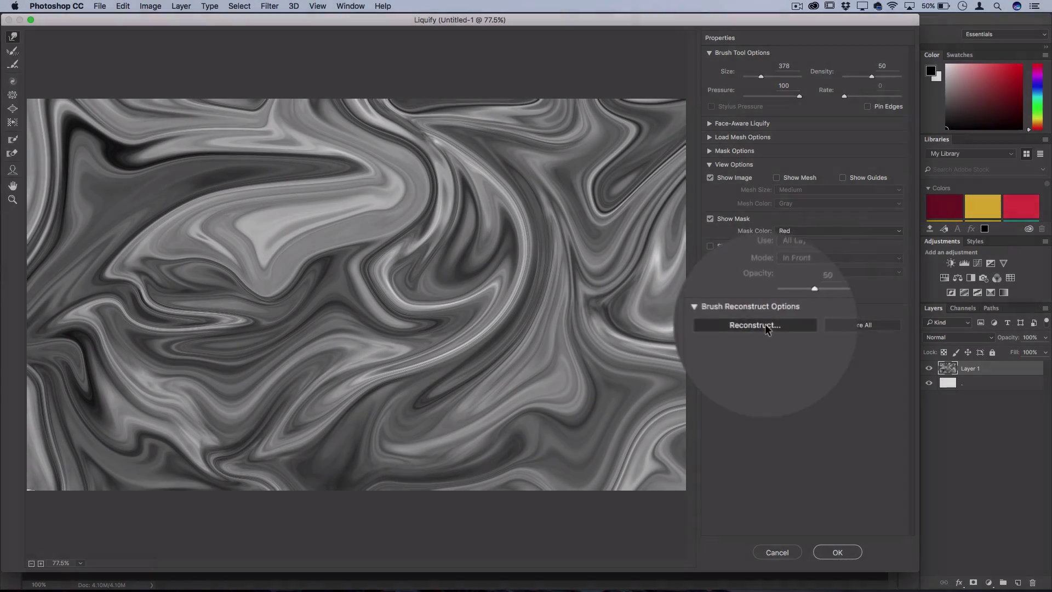
click(762, 325)
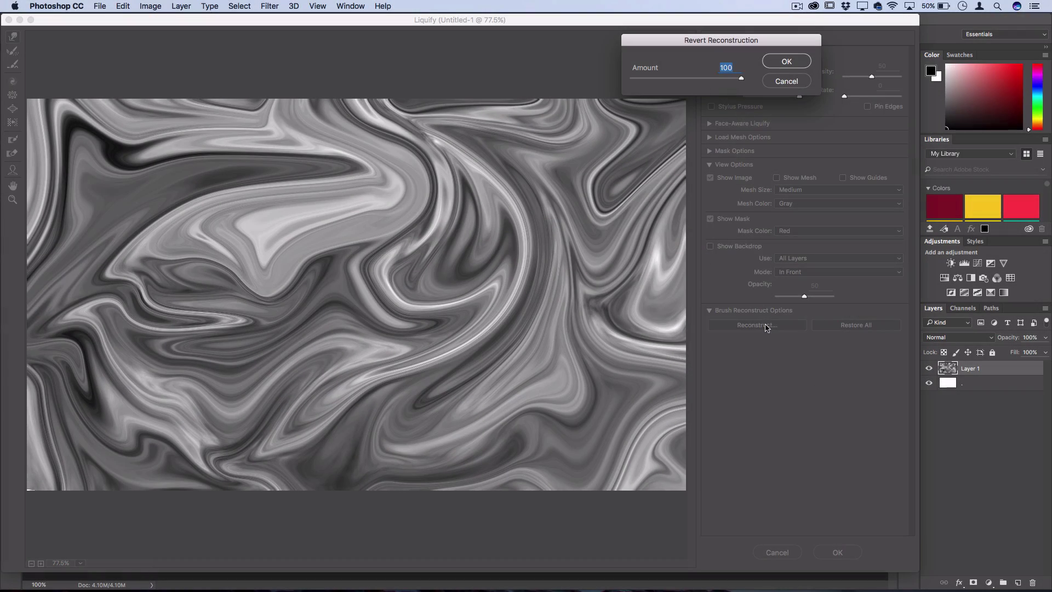
mouse_move(729, 78)
mouse_down()
mouse_move(619, 88)
mouse_move(766, 82)
mouse_move(727, 80)
mouse_up()
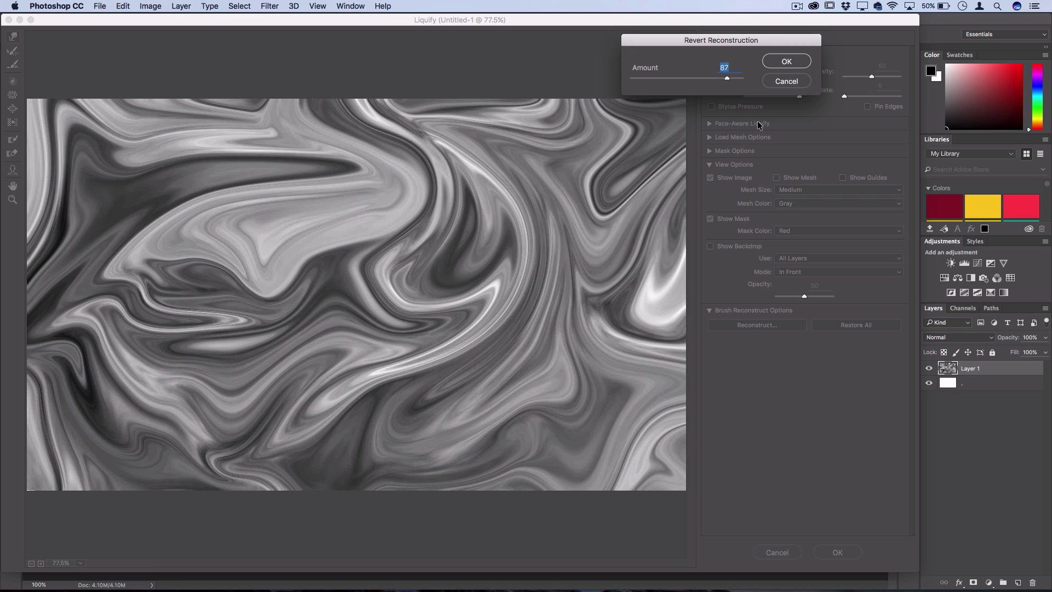
click(785, 63)
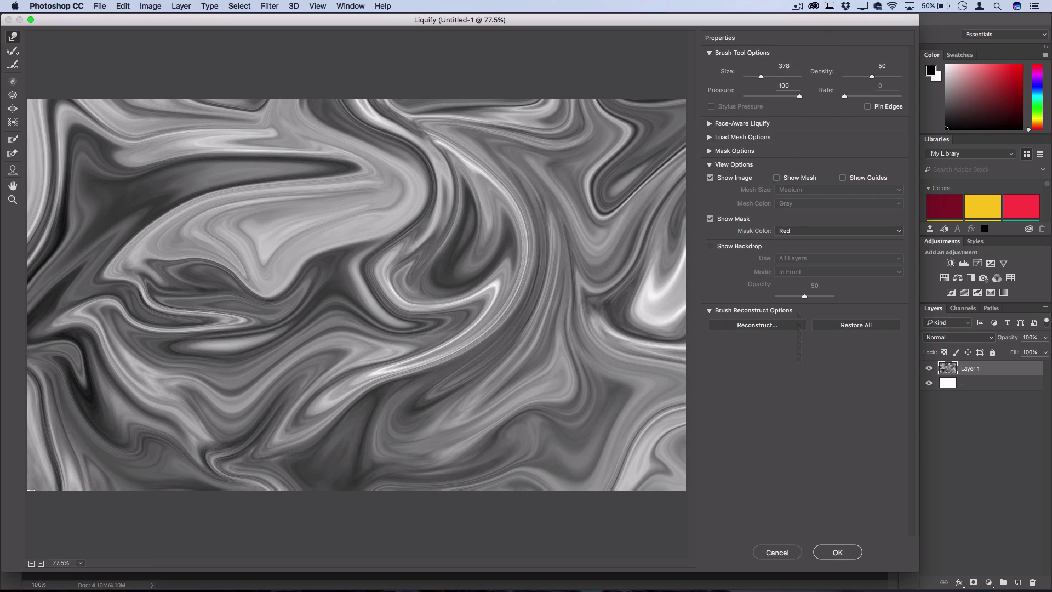
Commit the Liquify warp and add a Gradient Map 1 adjustment layer.
click(853, 553)
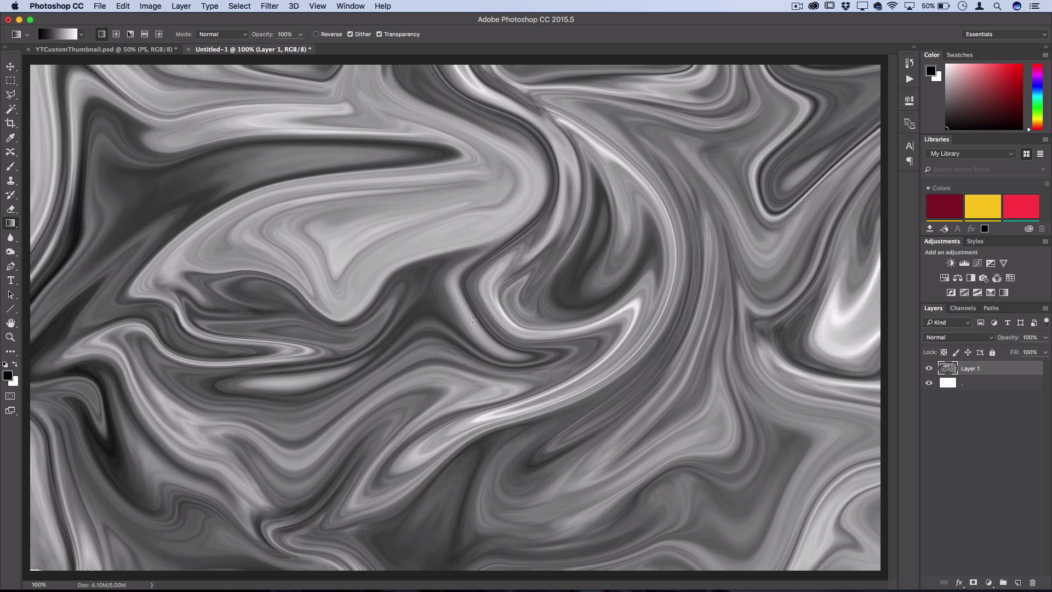
click(181, 6)
mouse_move(247, 147)
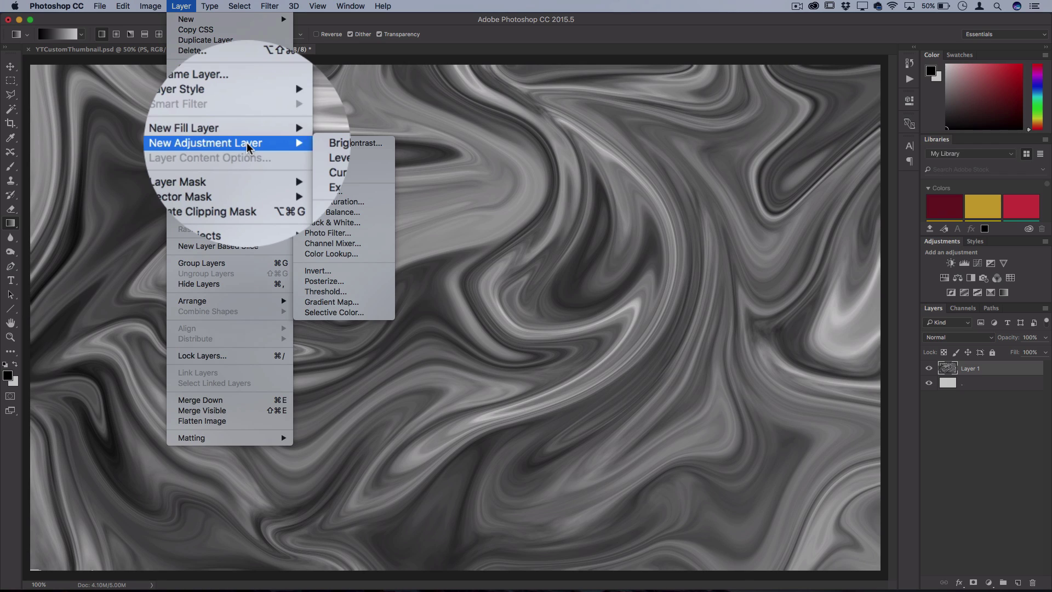
click(351, 302)
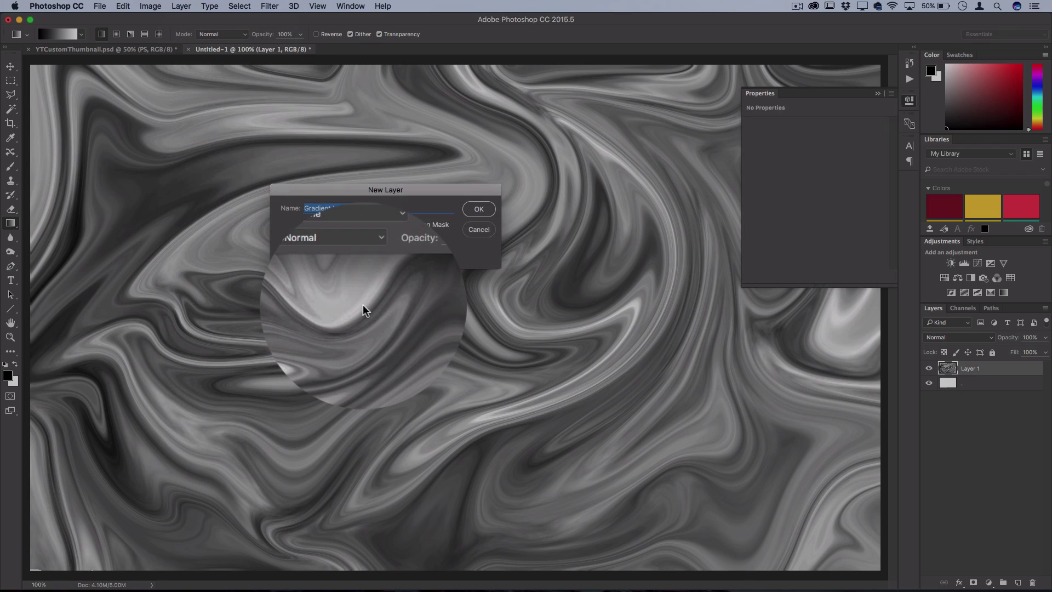
click(478, 210)
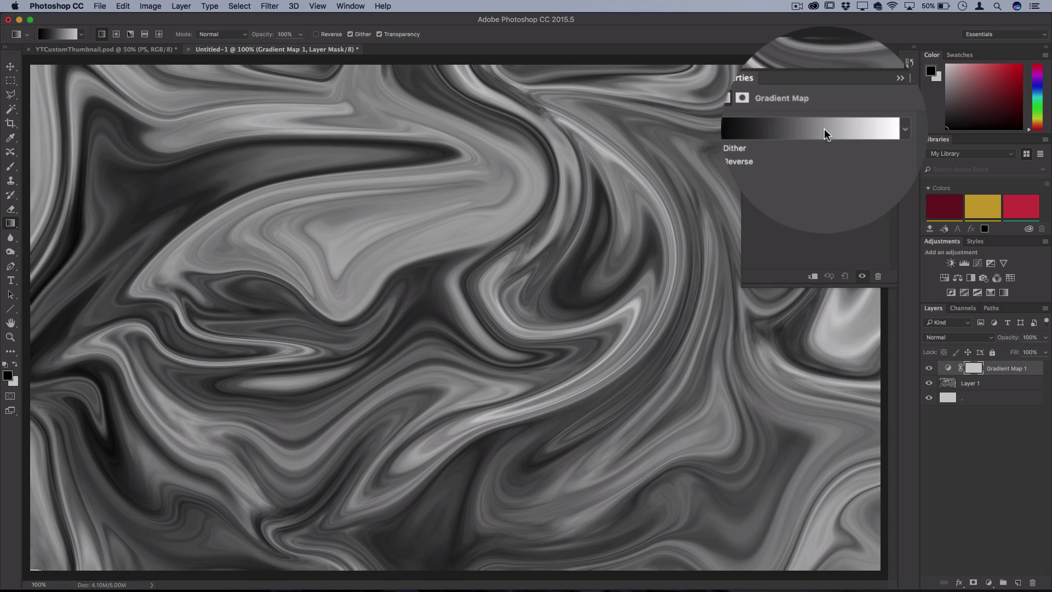
Set the gradient map's dark end stop to a vivid blue.
click(825, 129)
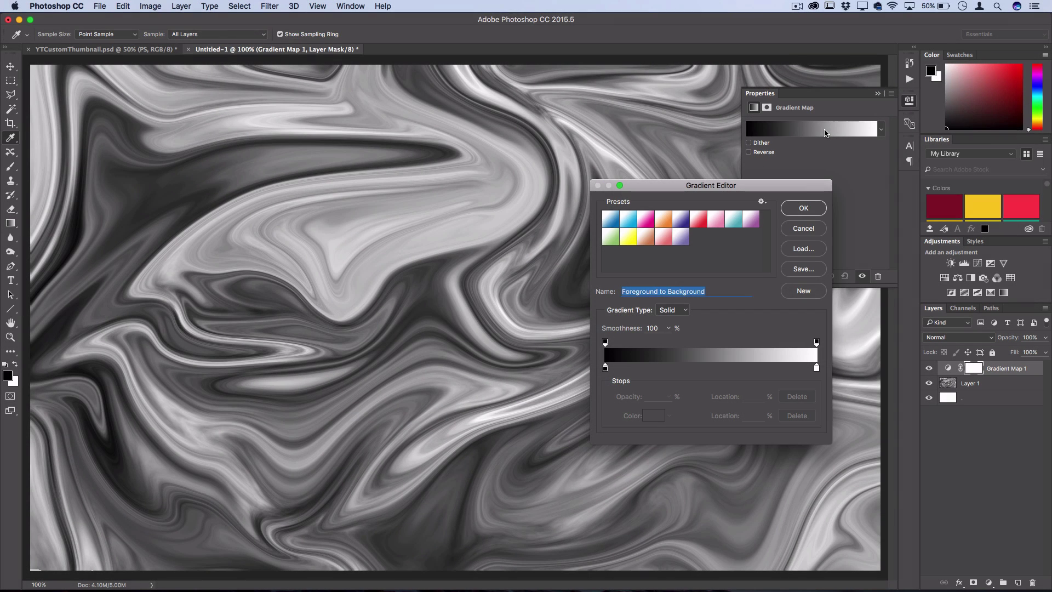
double_click(605, 367)
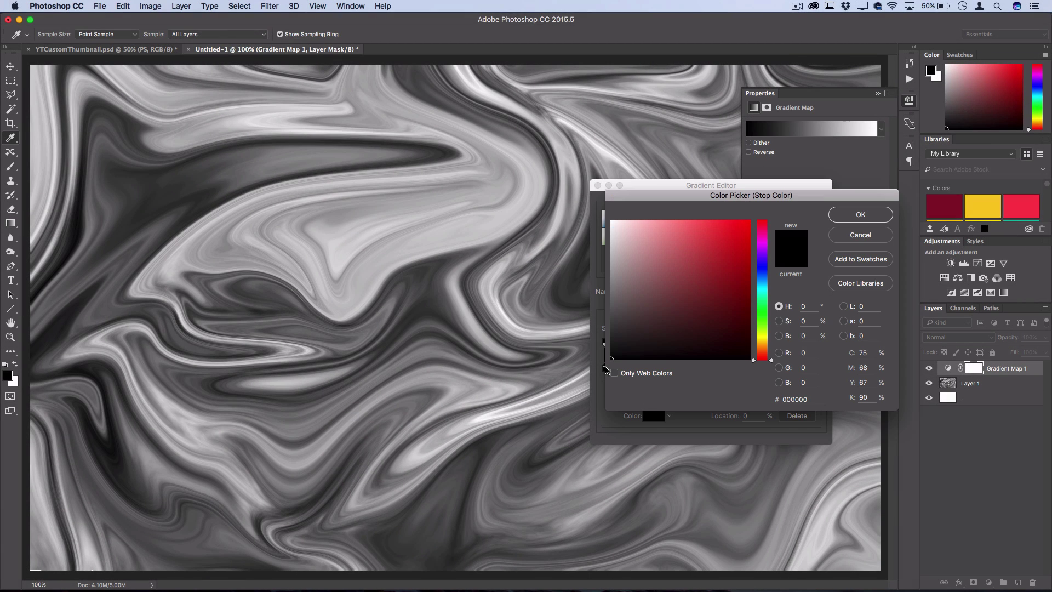
click(763, 277)
drag(710, 286, 785, 233)
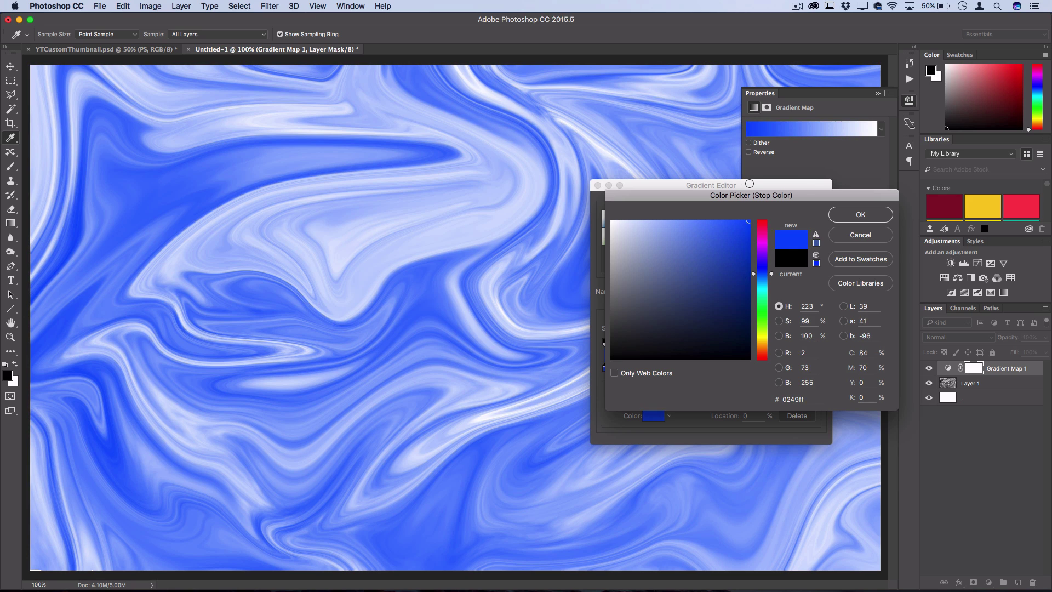
key(Return)
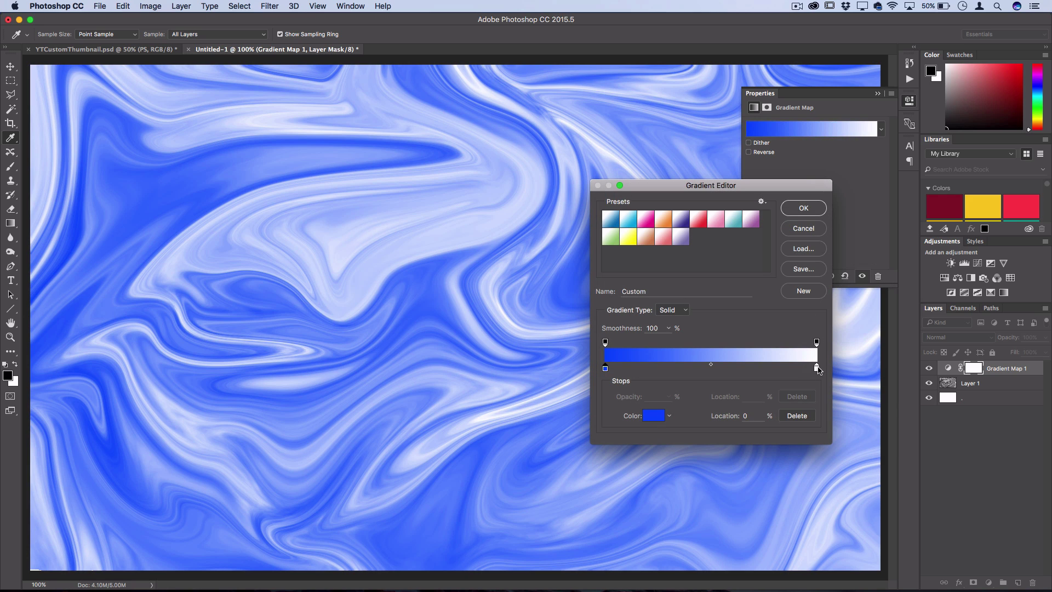
Set the light end stop to a bright magenta (fc00ff) and accept the gradient.
double_click(821, 369)
click(763, 249)
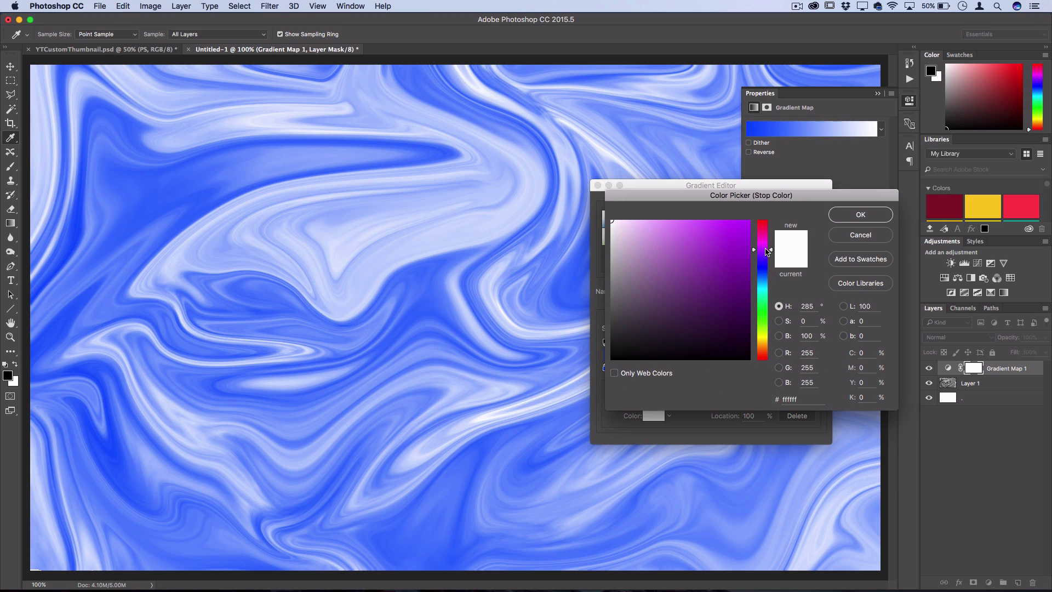
click(736, 258)
drag(737, 258, 770, 246)
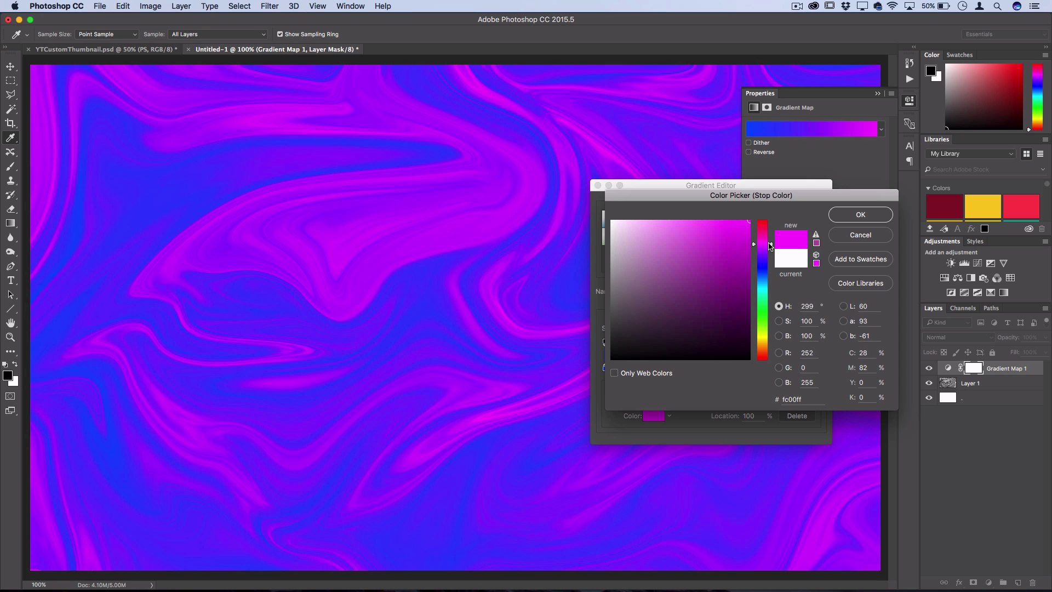
click(853, 219)
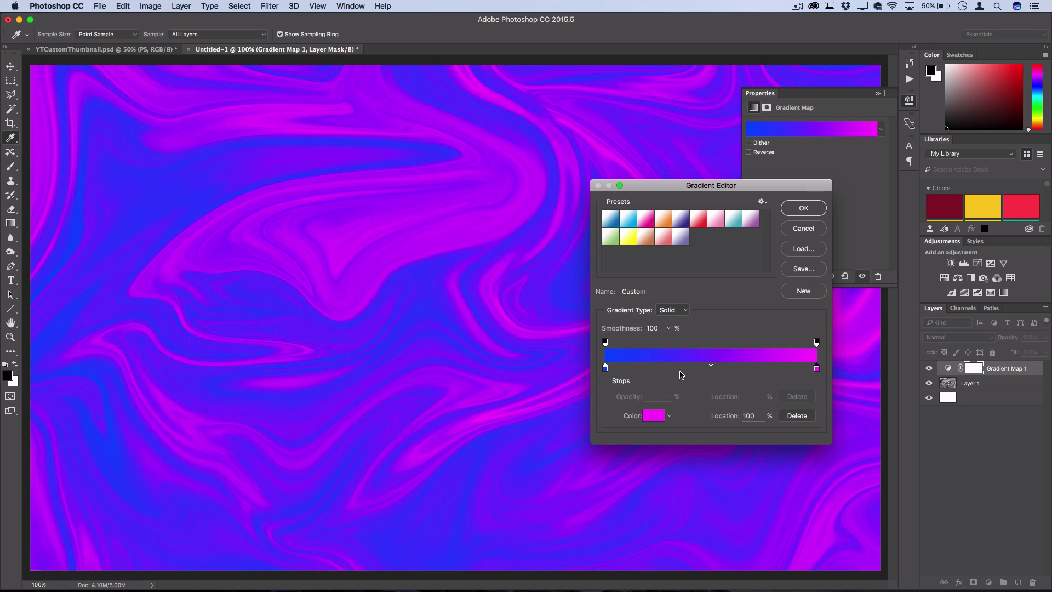
click(802, 209)
Collapse the Properties panel and clip Gradient Map 1 to Layer 1.
click(909, 103)
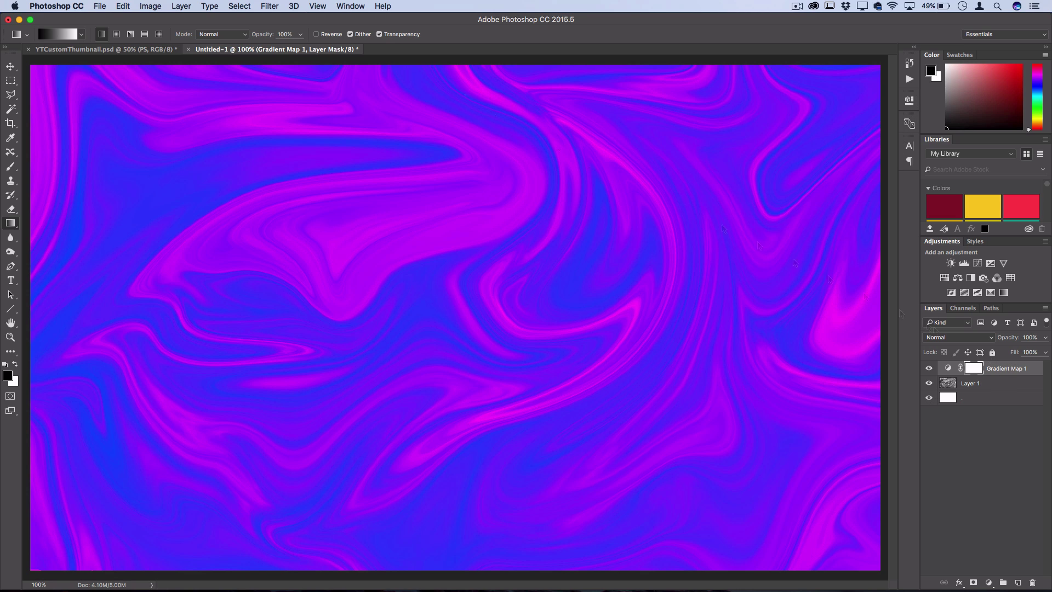
click(181, 6)
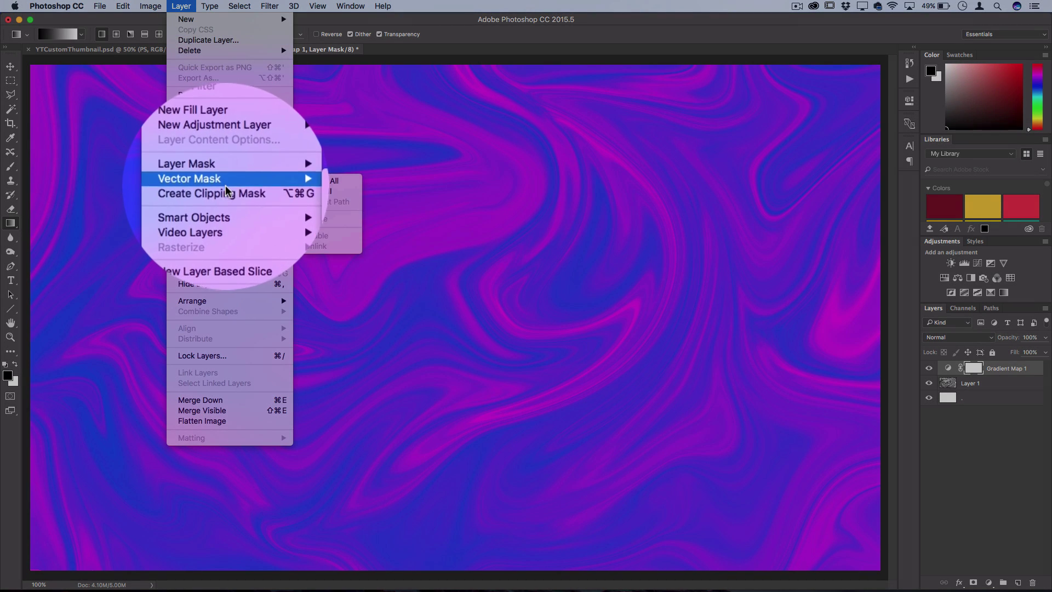
click(226, 192)
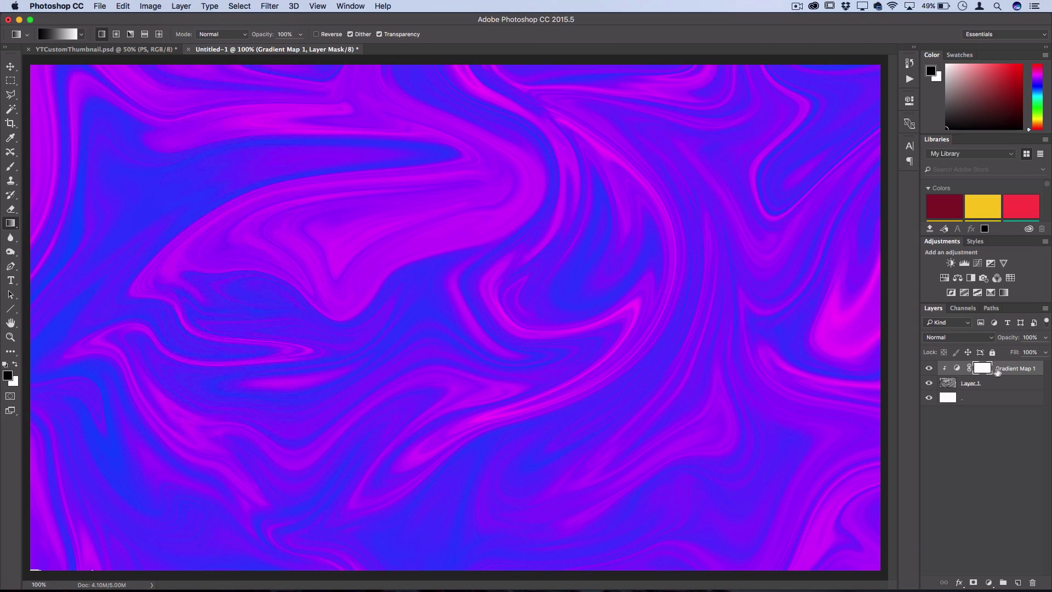